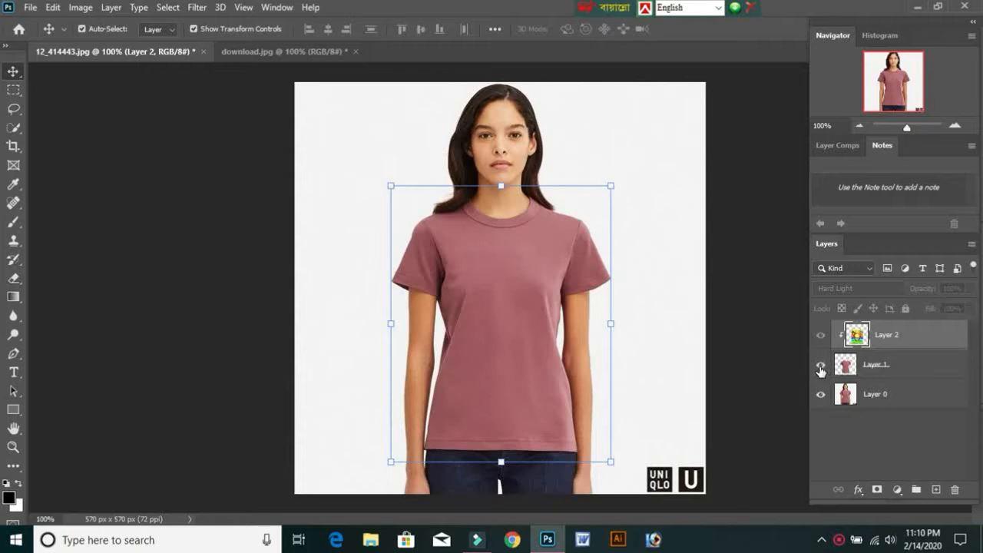
Toggle the visibility of Layer 1 to compare the plain T-shirt with the palm-print version.
left_click(821, 367)
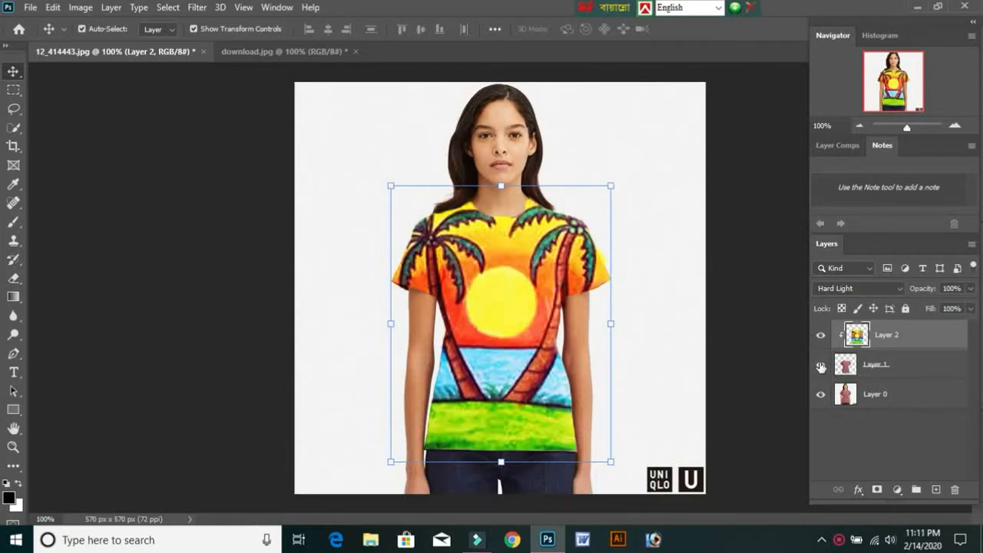
left_click(820, 365)
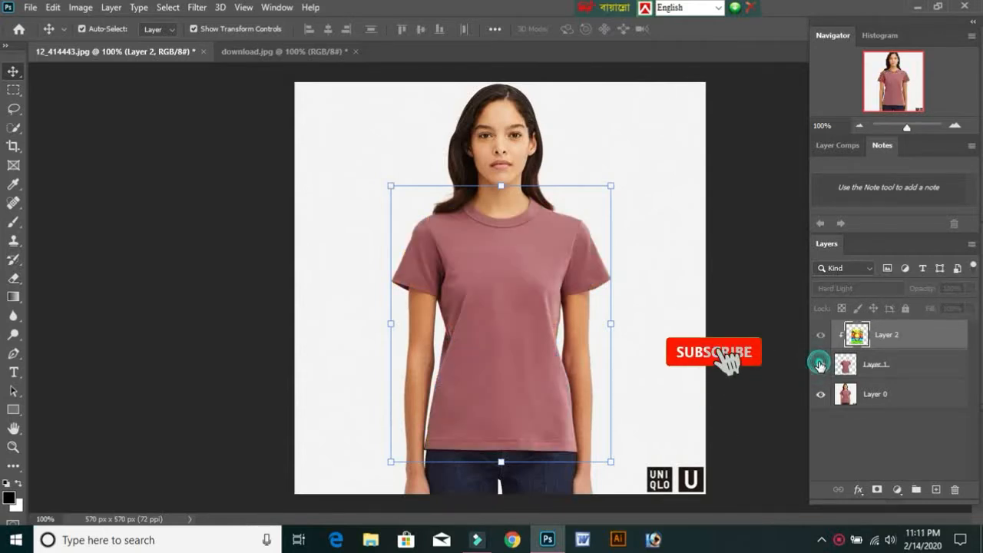
left_click(820, 366)
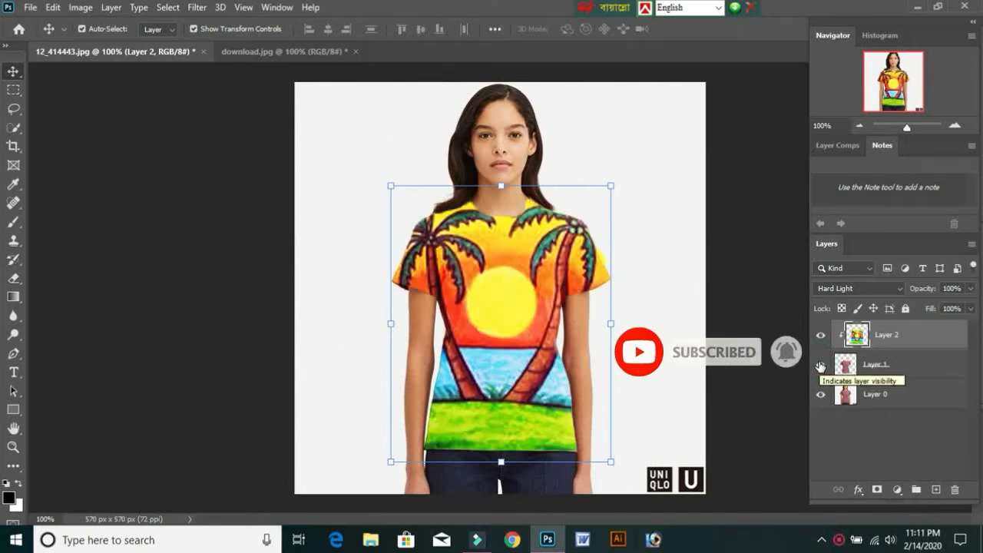
left_click(819, 366)
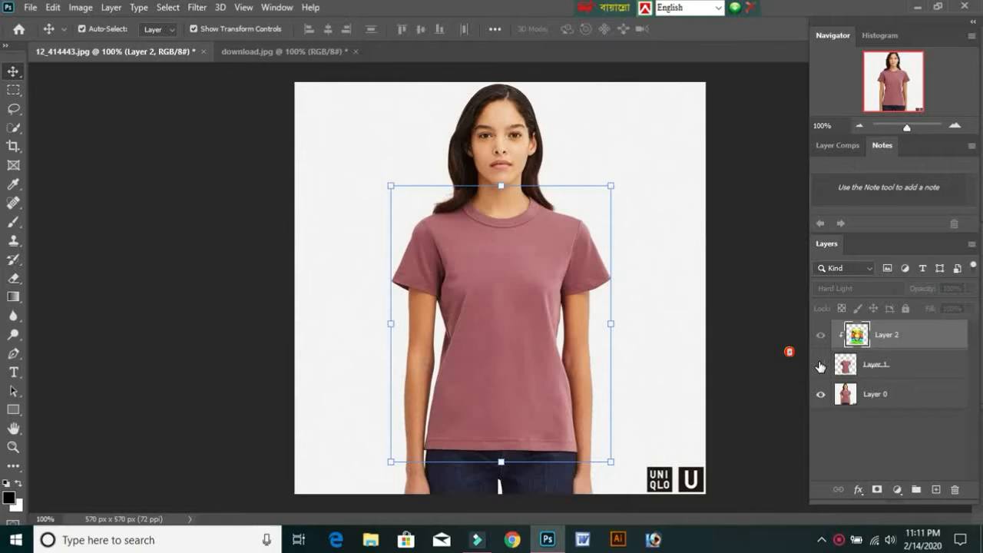
left_click(819, 366)
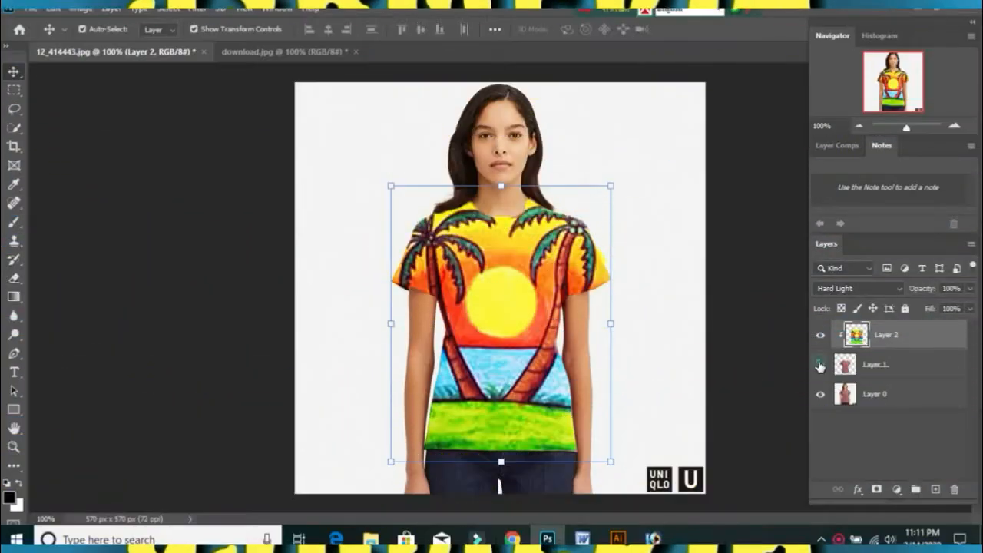
left_click(821, 365)
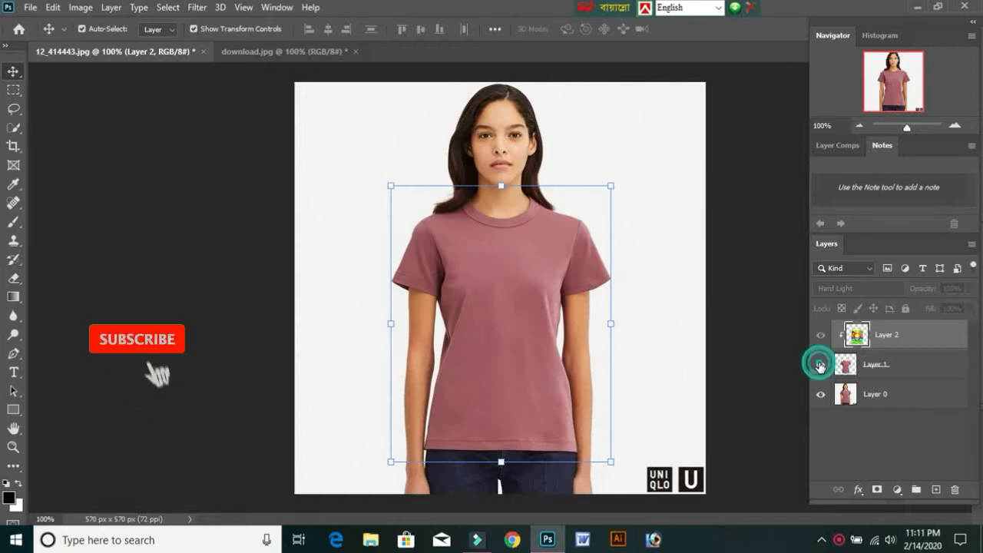
left_click(821, 365)
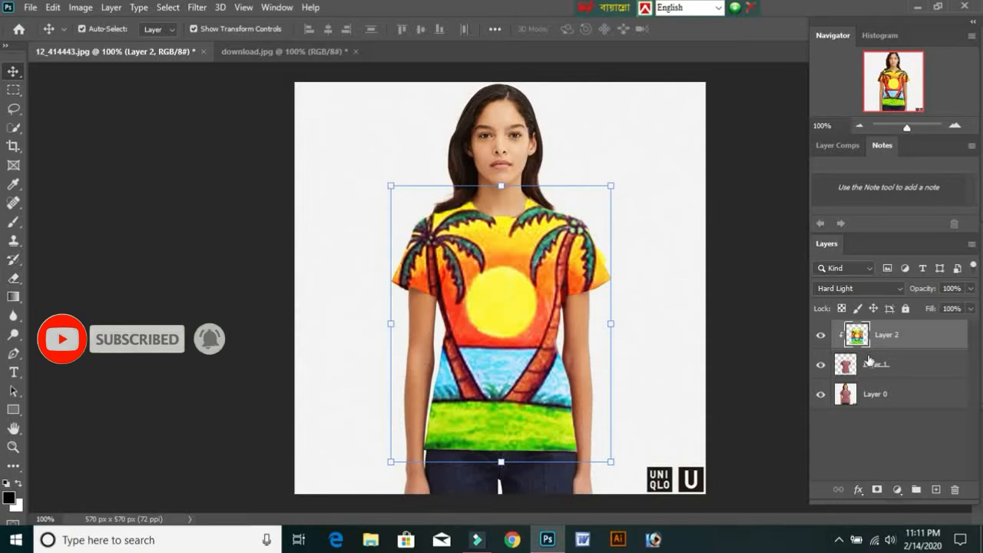
left_click(340, 80)
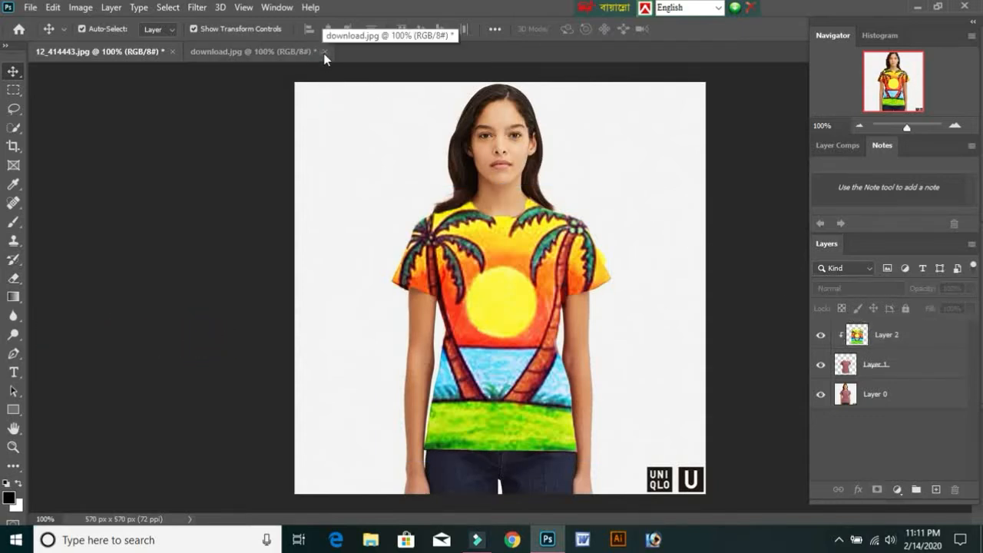
Close download.jpg and 12_414443.jpg without saving their changes.
left_click(321, 50)
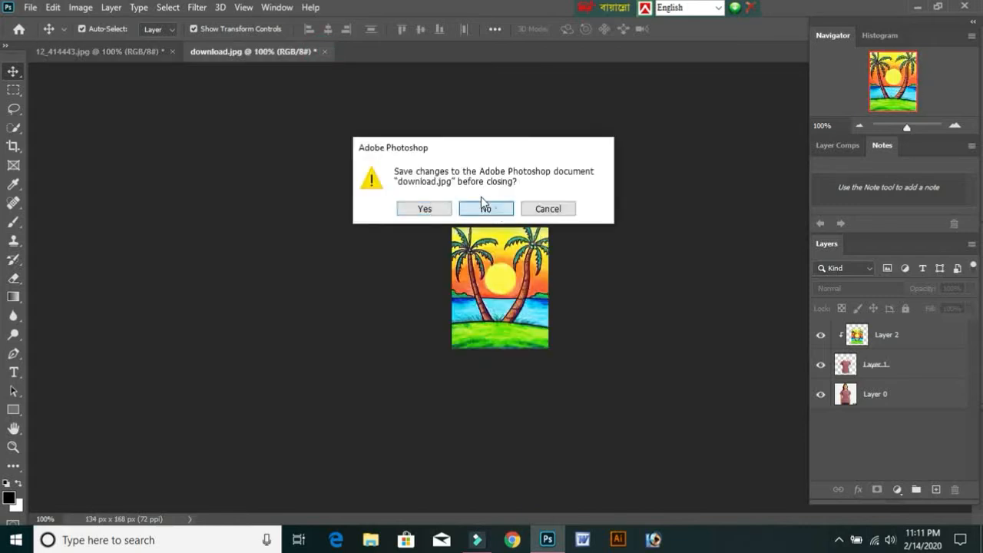
left_click(485, 209)
left_click(325, 51)
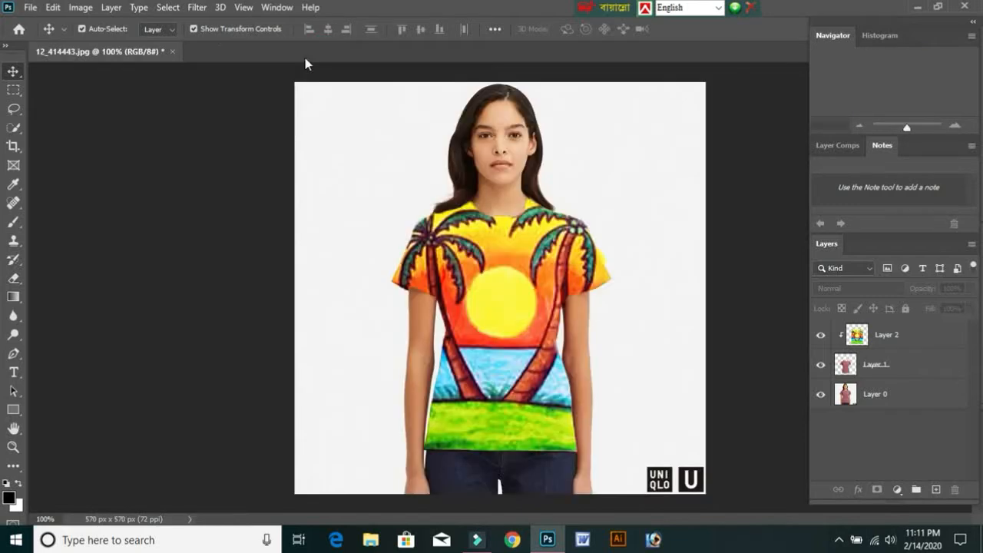
left_click(173, 51)
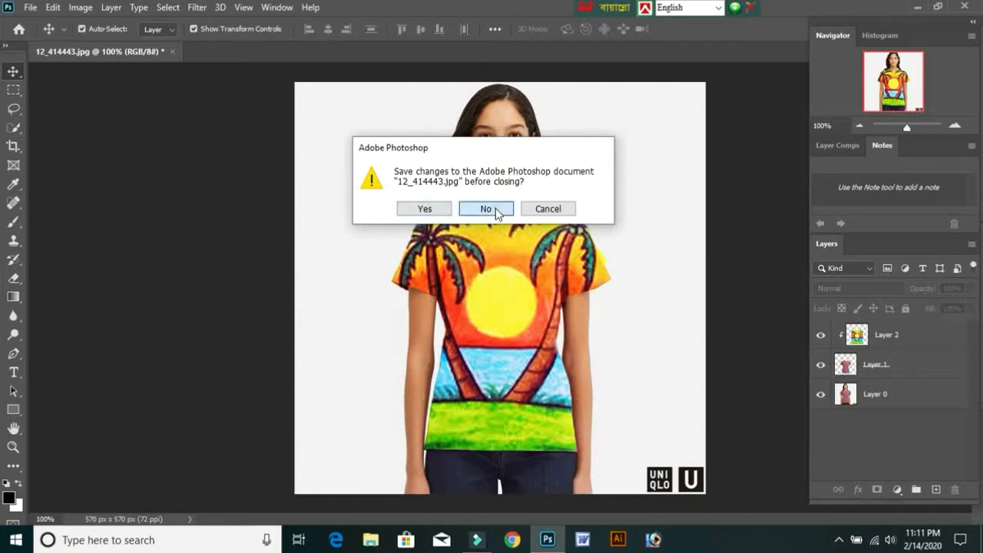
left_click(495, 211)
Open the images 12_414443 and download together from the Desktop.
left_click(31, 7)
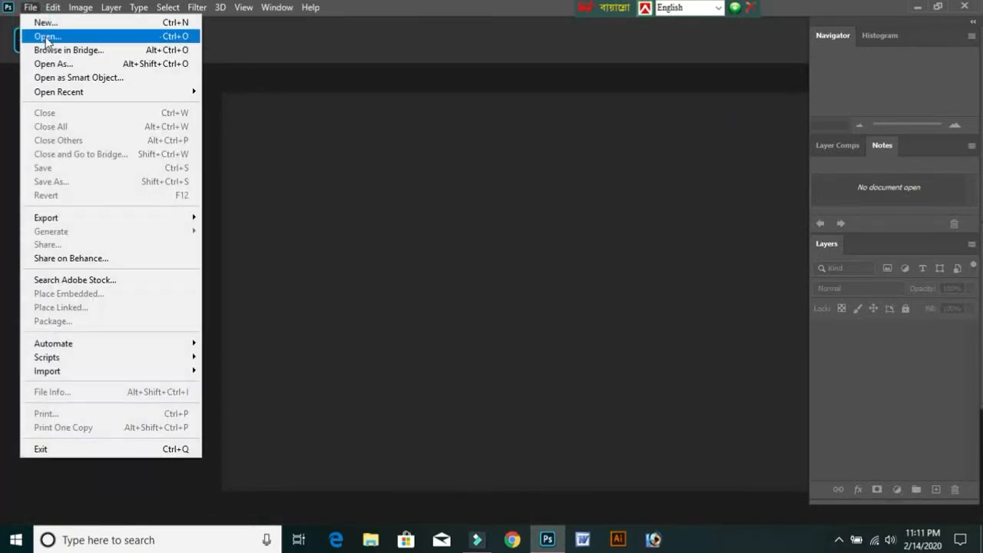
left_click(45, 36)
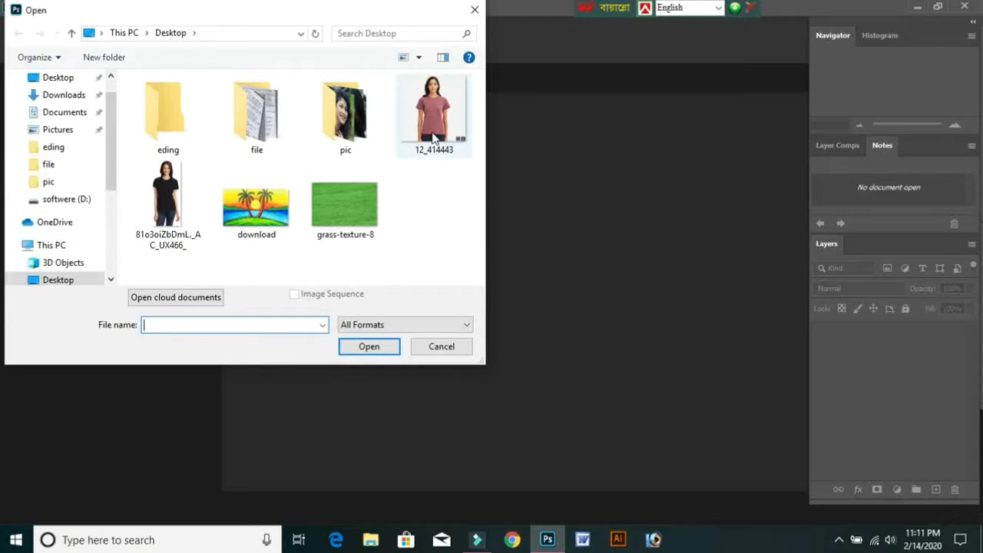
left_click(434, 138)
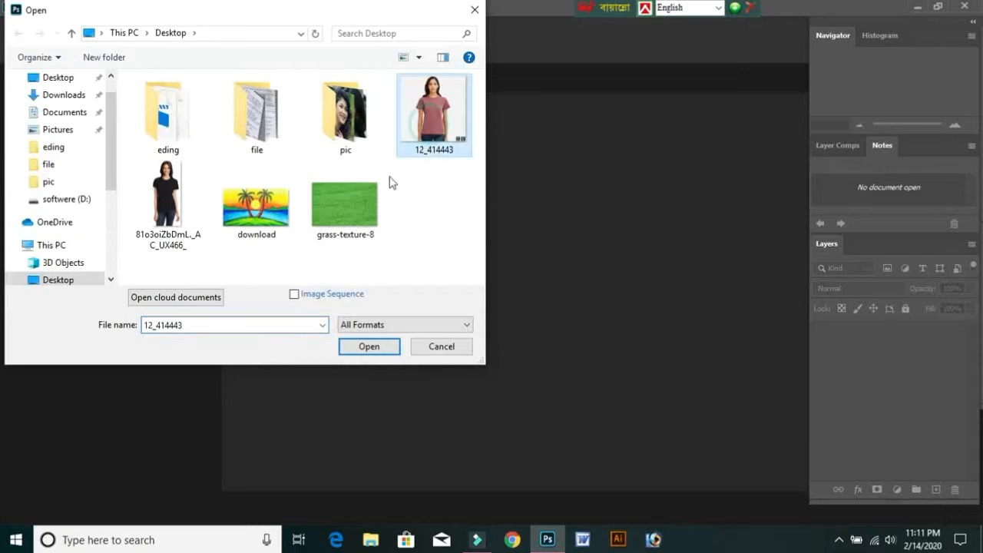
left_click(281, 204, "ctrl")
left_click(369, 347)
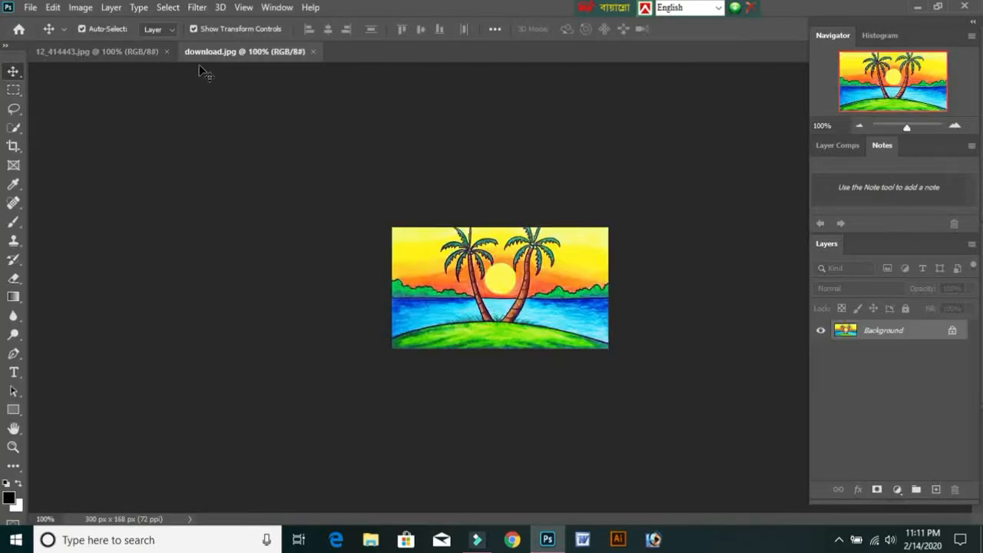
Convert the locked Background of 12_414443.jpg into a regular layer named Layer 0.
left_click(131, 53)
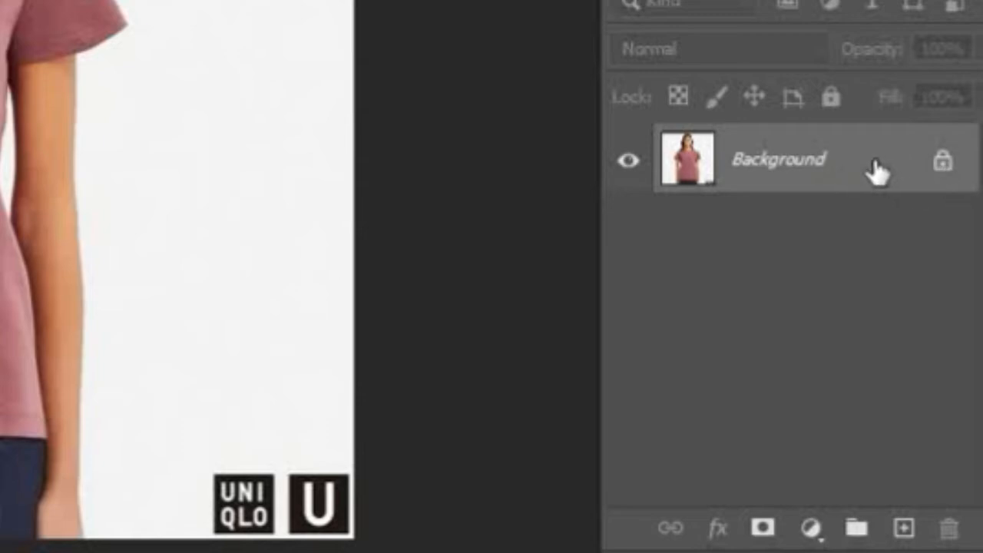
double_click(859, 171)
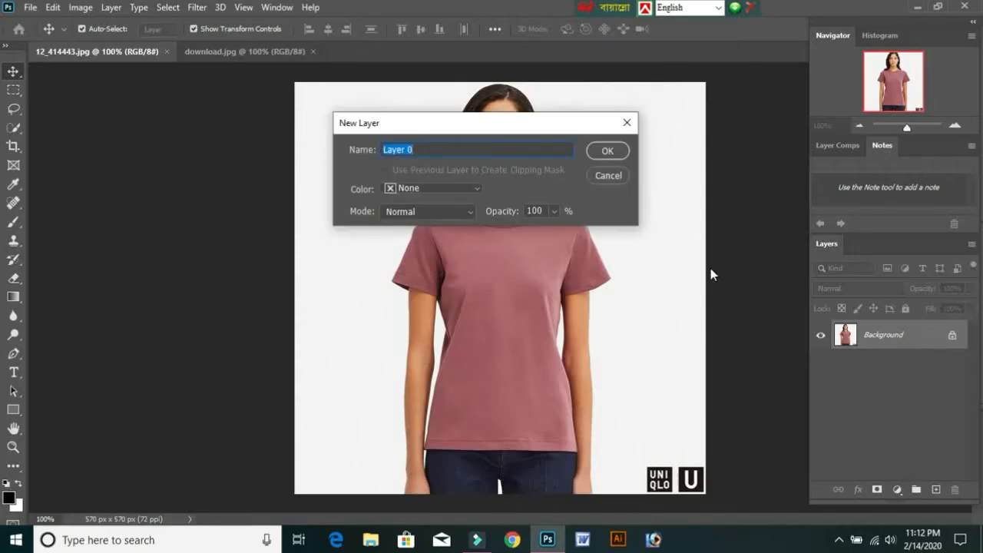
left_click(489, 120)
left_click_drag(489, 120, 577, 166)
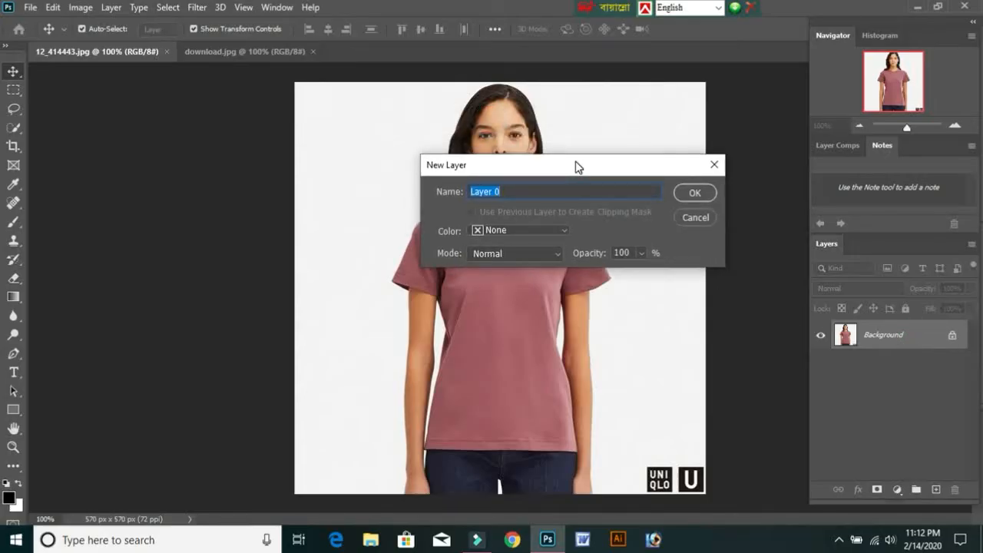
left_click(691, 193)
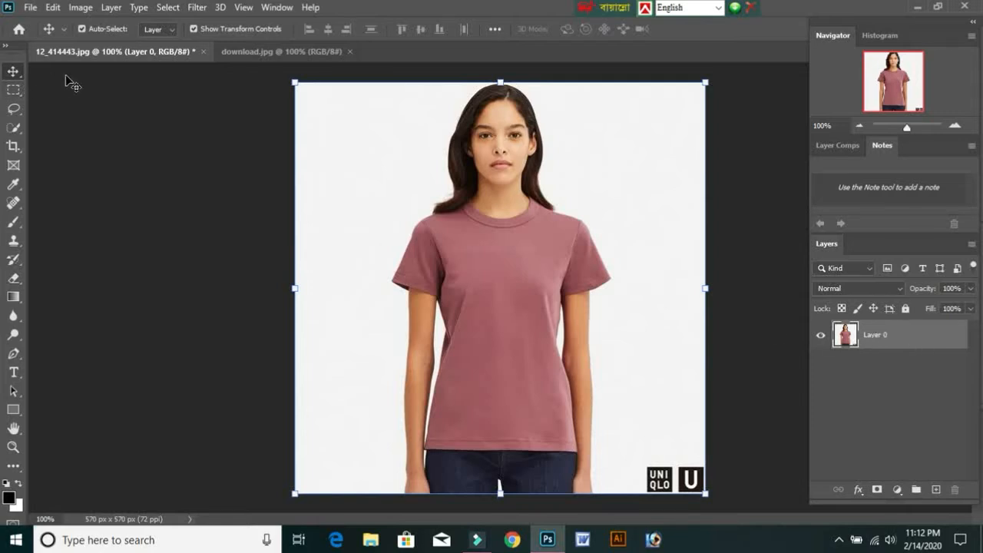
left_click(363, 11)
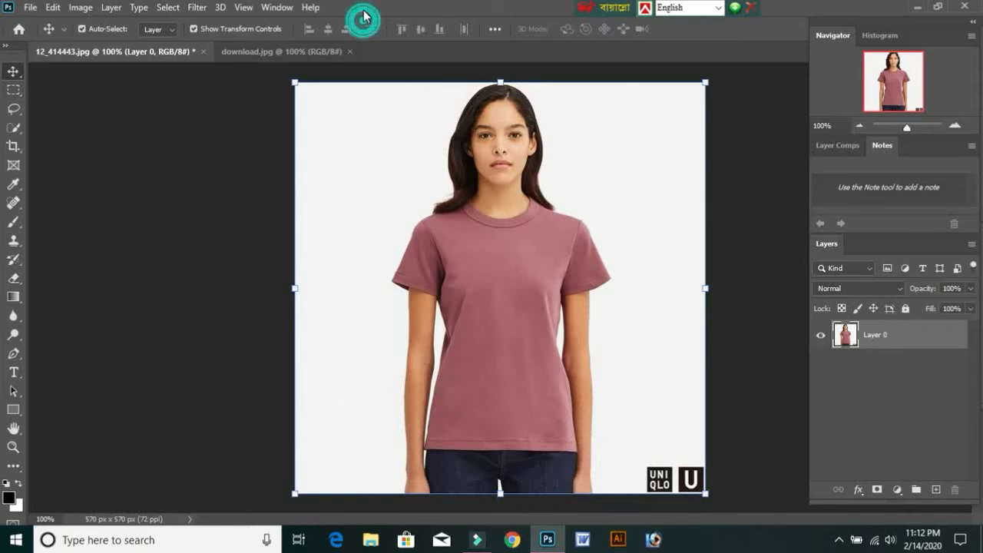
Select the whole T-shirt, including both sleeves, with the Quick Selection tool and copy it to a new layer.
left_click(13, 89)
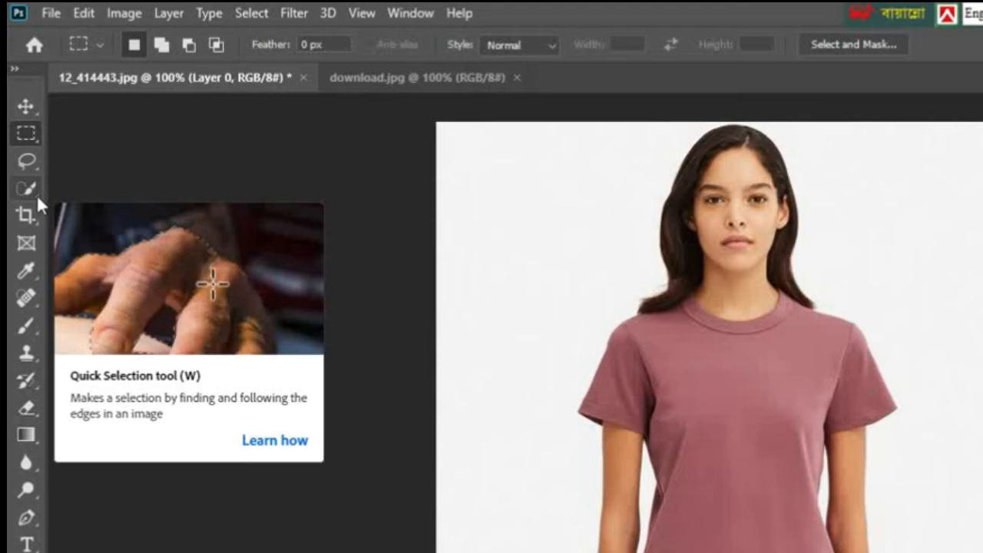
left_click(37, 196)
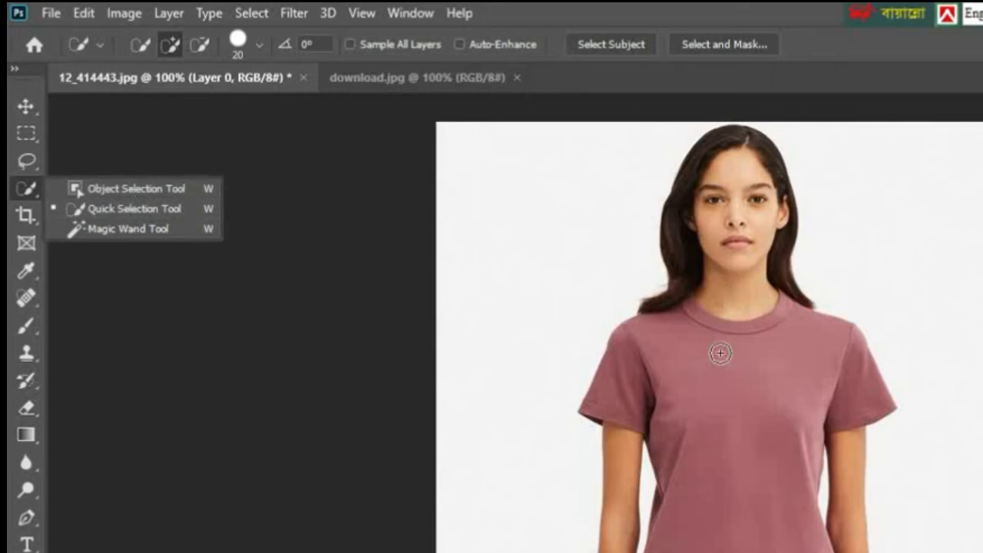
left_click(124, 205)
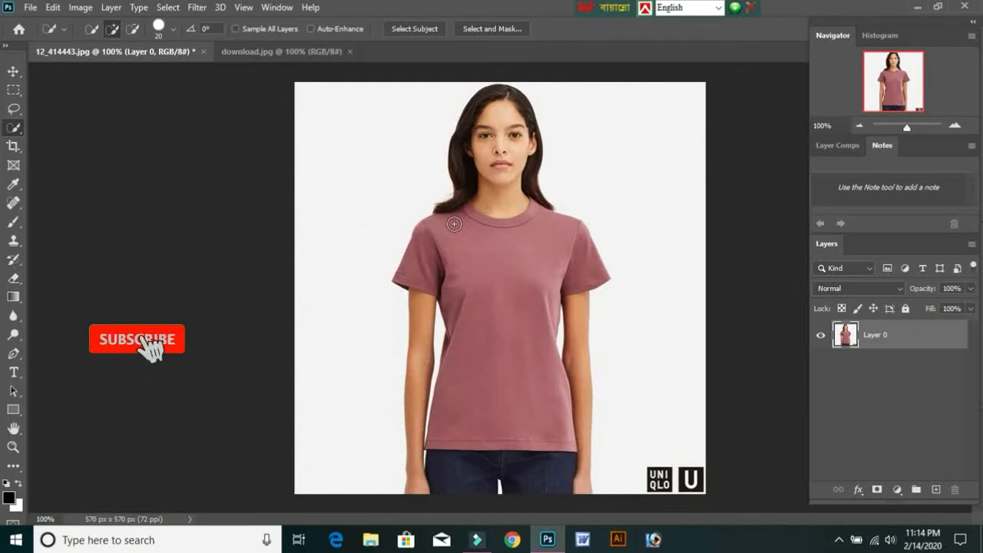
left_click_drag(452, 220, 506, 311)
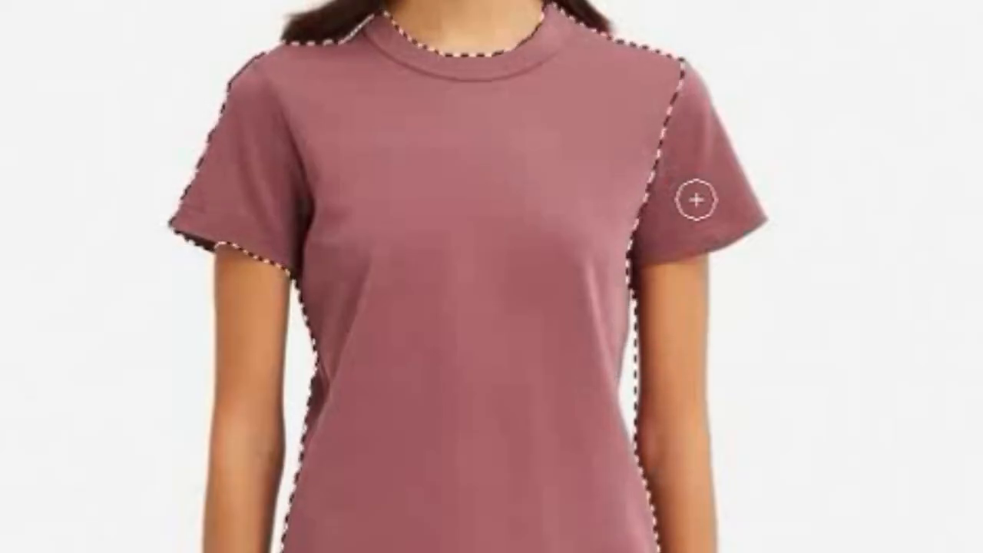
mouse_move(664, 123)
left_mouse_down()
mouse_move(681, 111)
mouse_move(726, 179)
left_mouse_up()
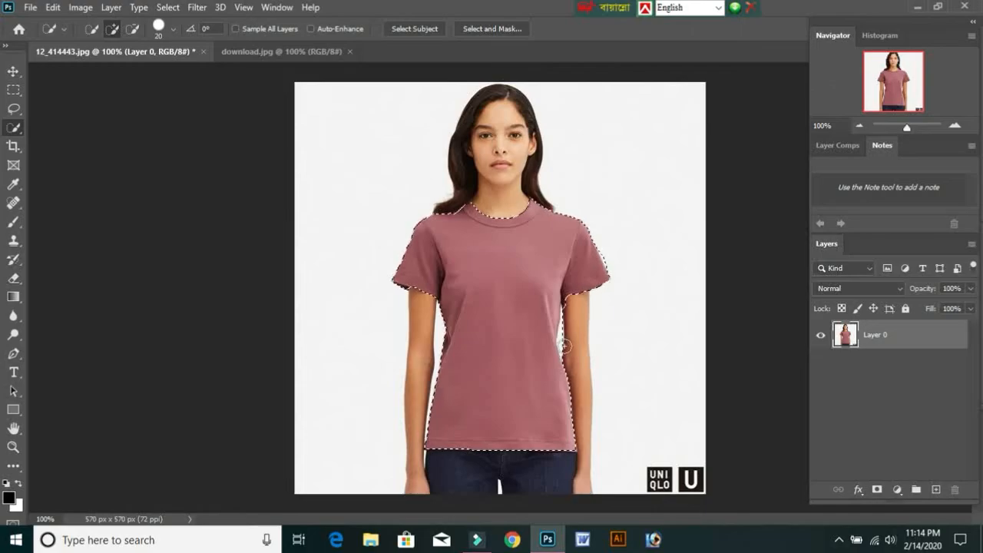
key("alt")
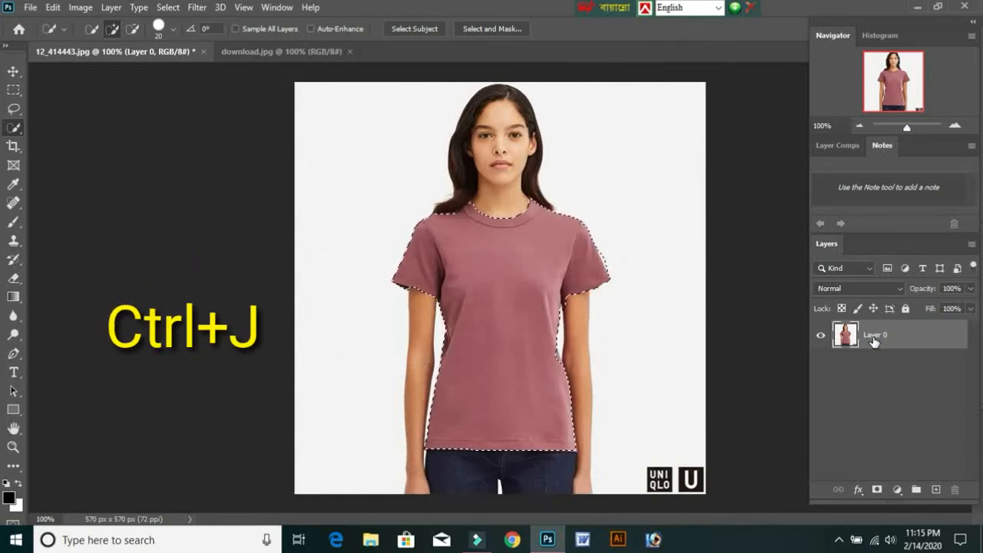
key("ctrl+j")
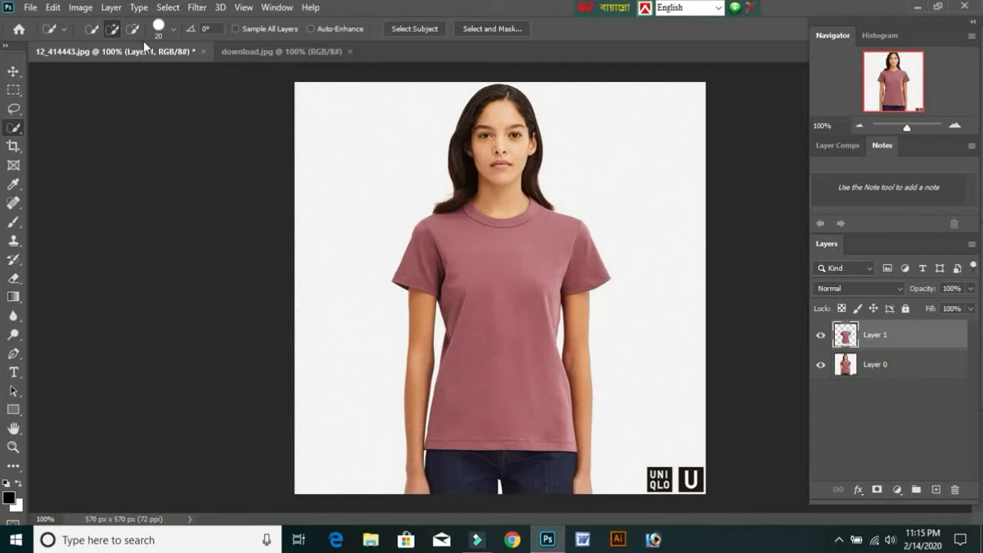
Convert the locked Background of download.jpg into a regular layer.
left_click(257, 53)
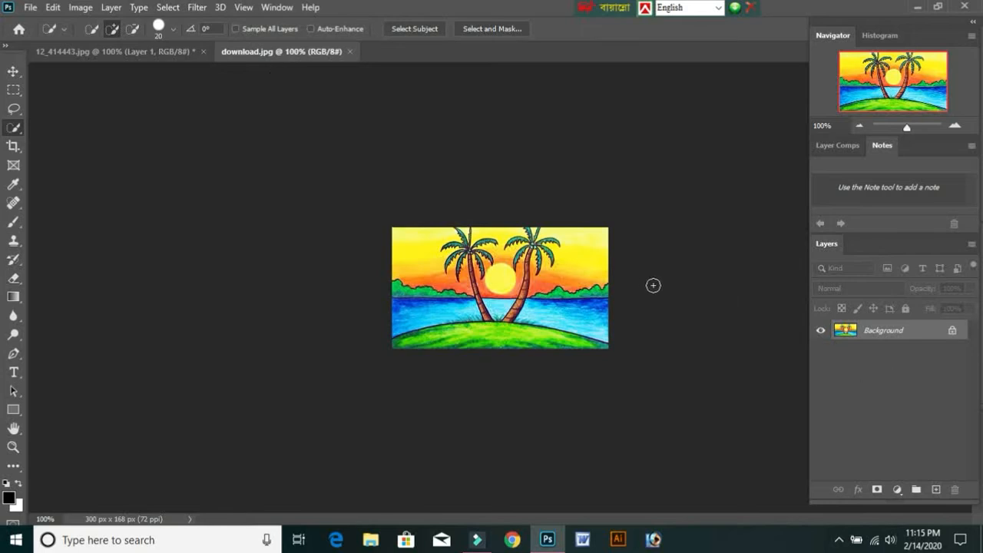
key("ctrl+plus")
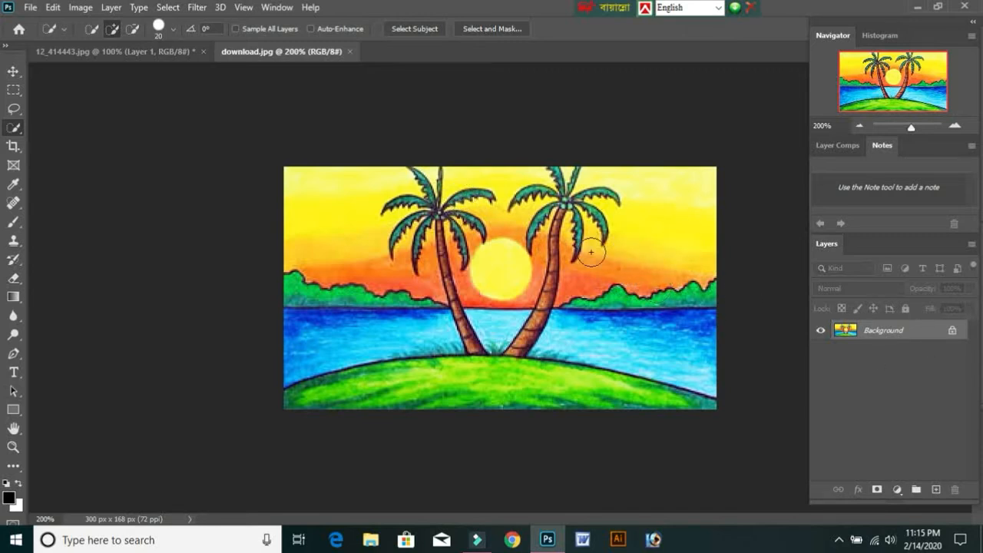
left_click(936, 331)
left_click(680, 192)
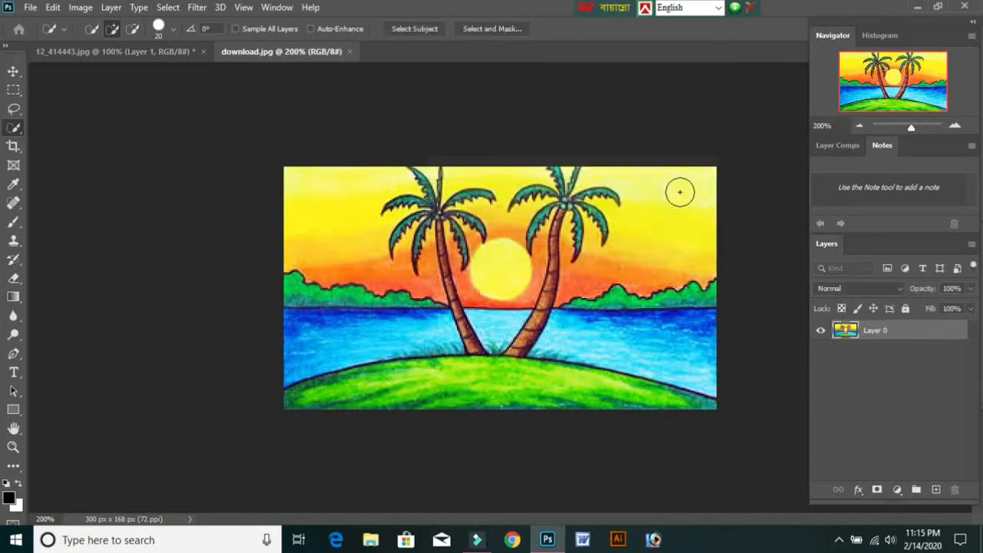
left_click(13, 146)
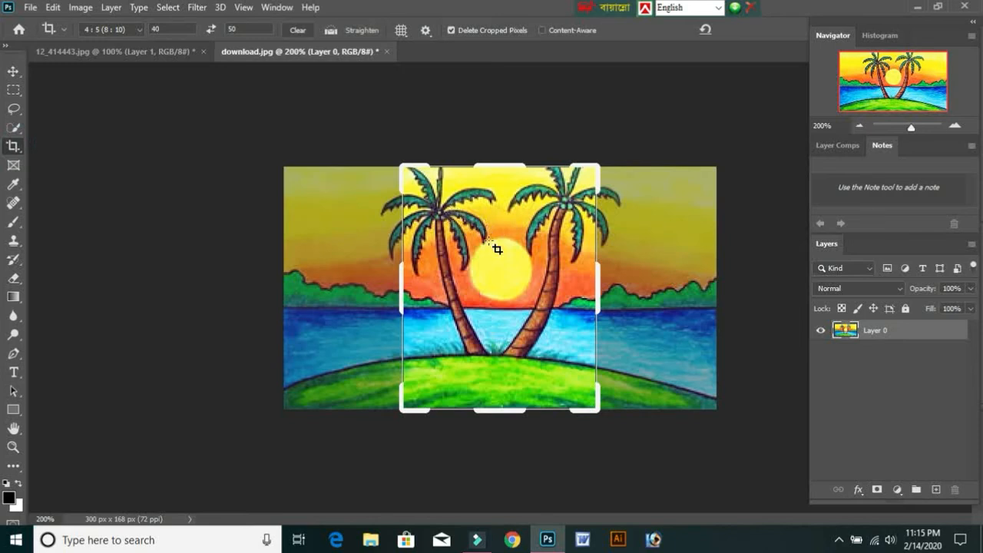
left_click_drag(502, 253, 500, 285)
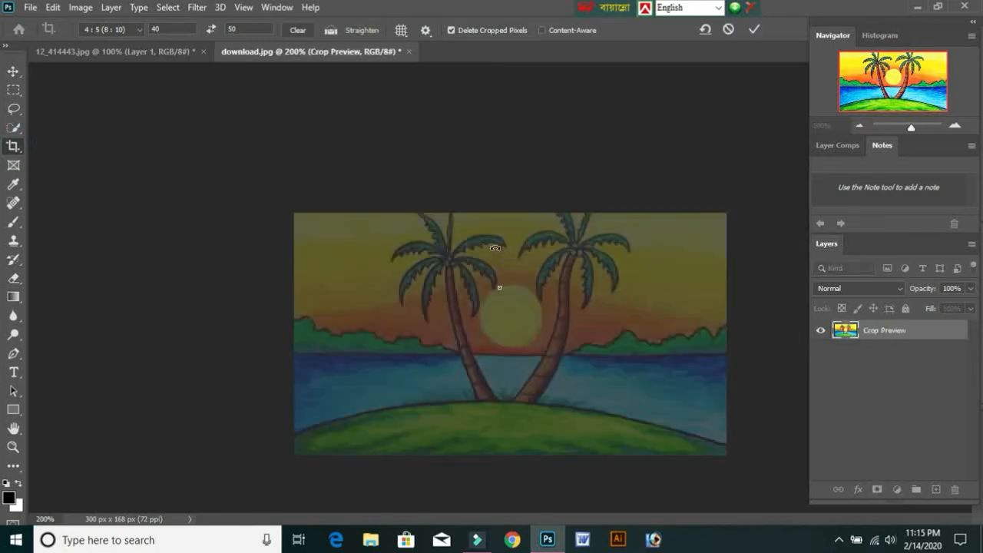
right_click(485, 237)
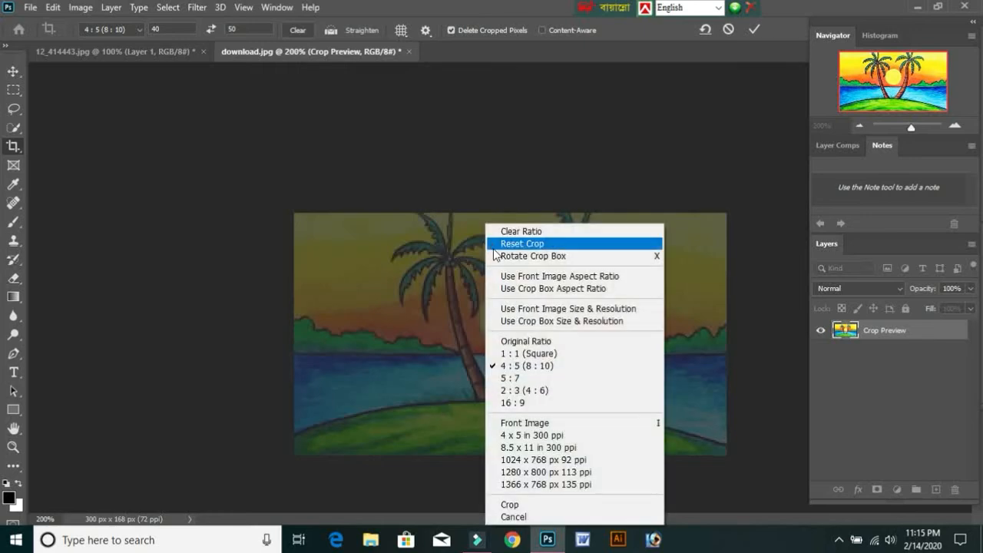
left_click(543, 516)
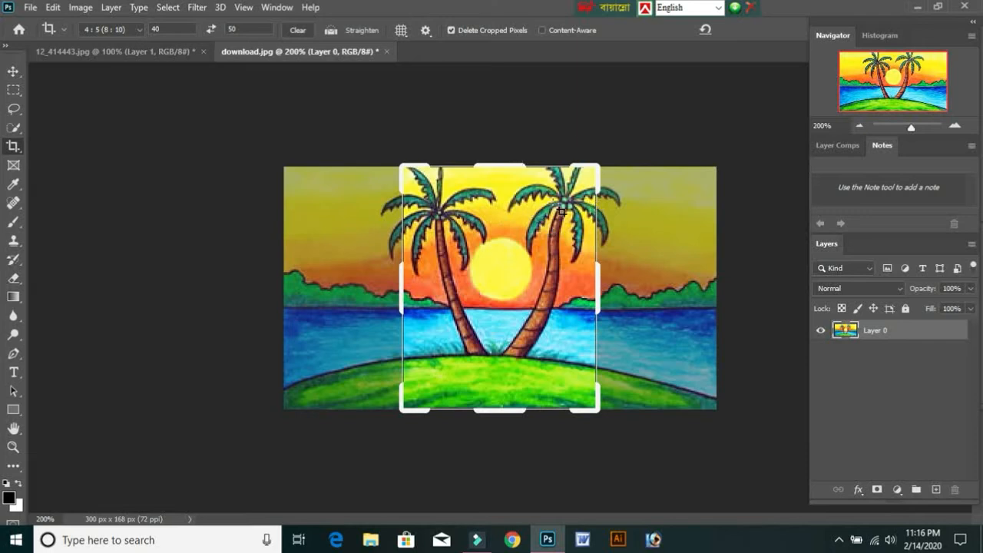
Crop download.jpg at the 4:5 ratio around the two palm trees and sun, and copy the picture into the 12_414443.jpg document.
left_click(624, 182)
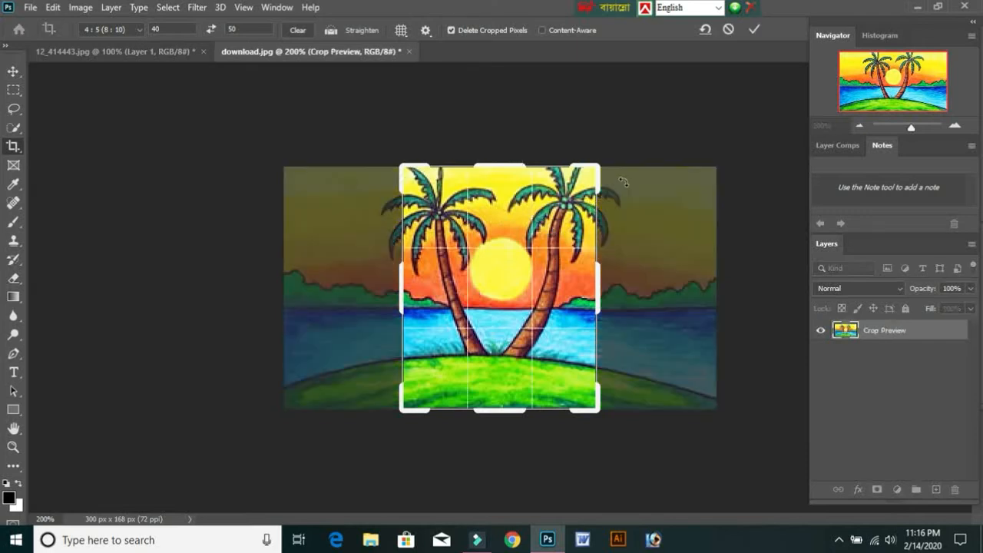
key("Return")
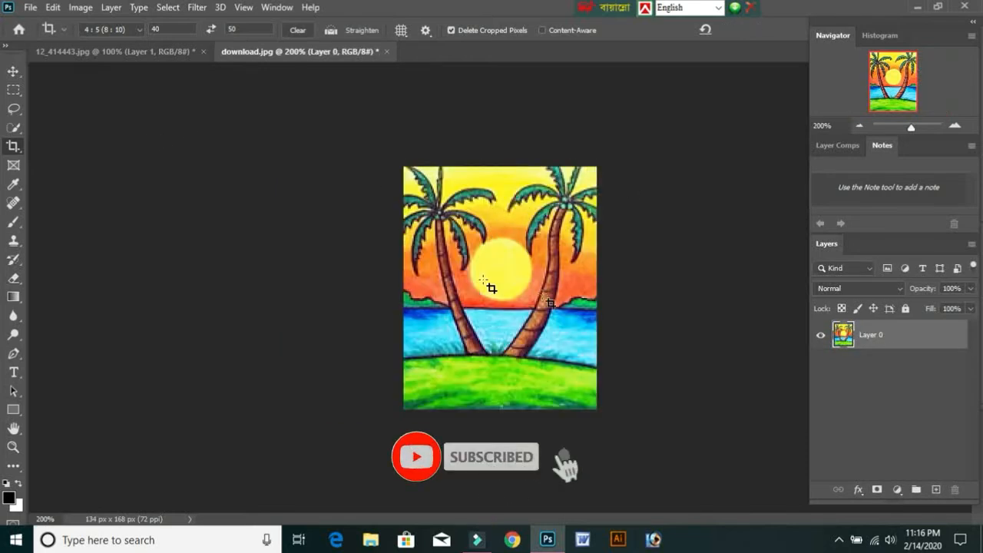
left_click(14, 72)
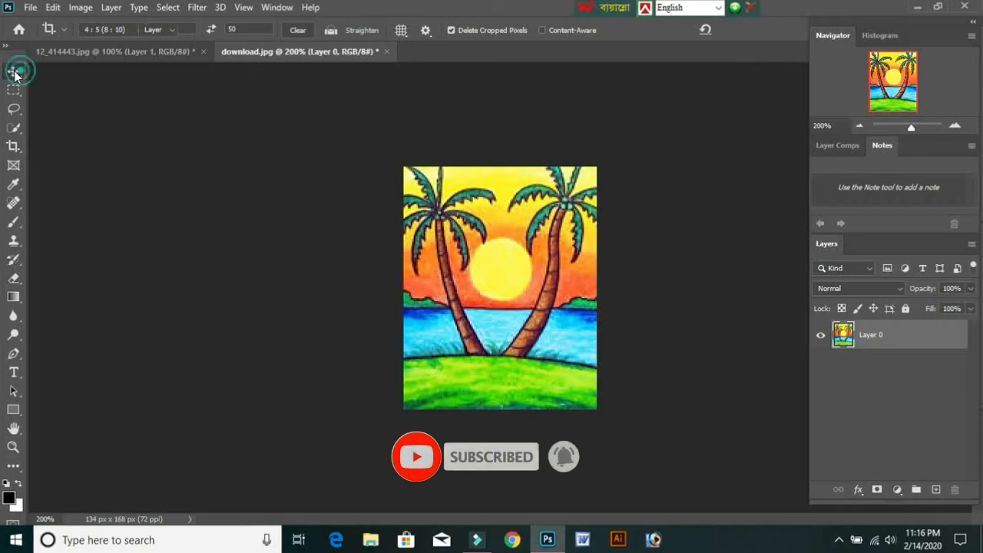
left_click_drag(506, 262, 453, 266)
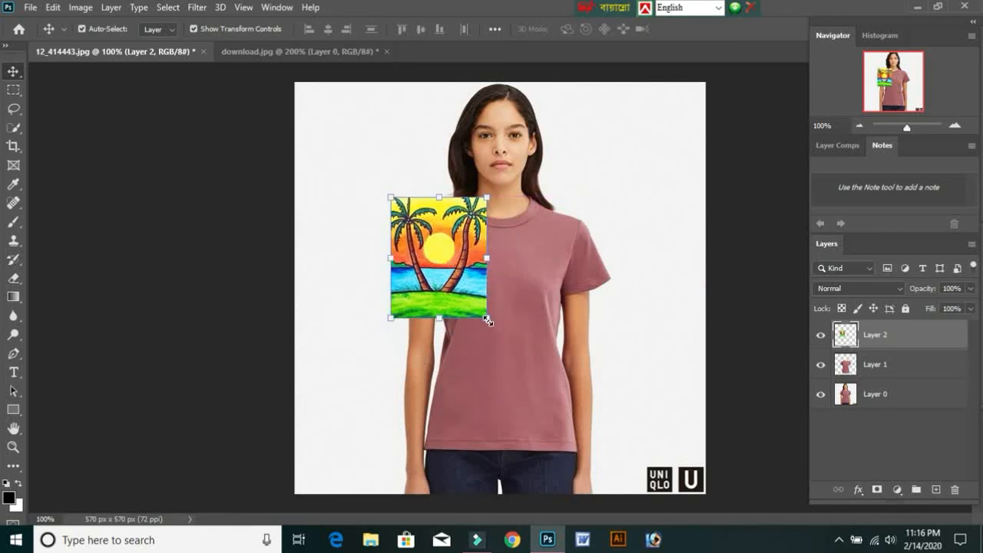
Scale the sunset artwork to about 228% so it covers the whole T-shirt, and clip it to the shirt layer, Layer 1.
left_click_drag(487, 319, 652, 431)
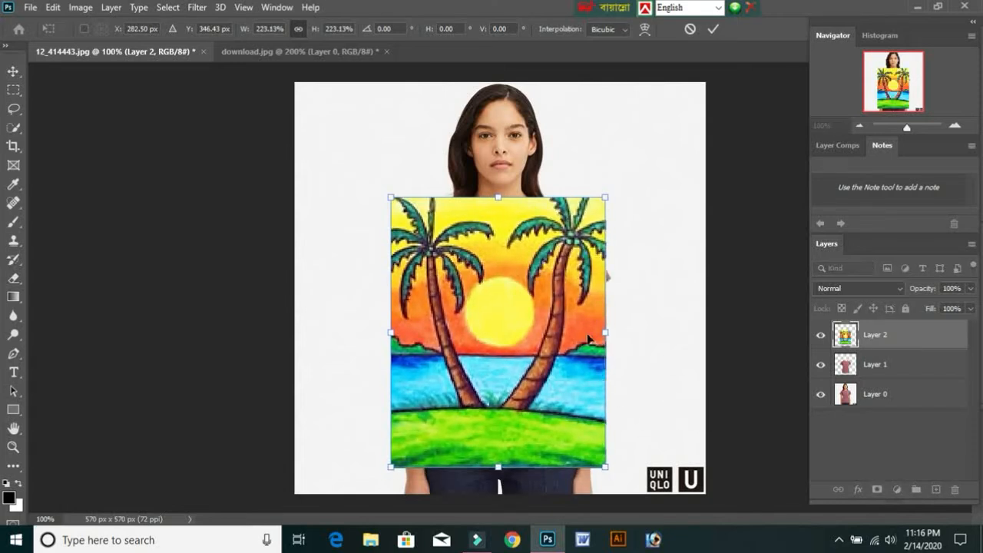
left_click_drag(611, 333, 616, 339)
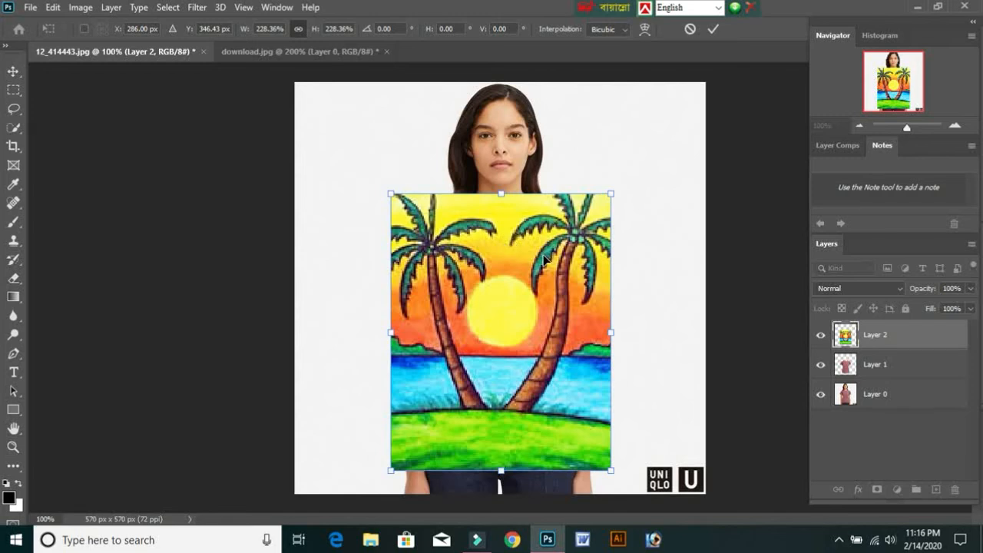
key("Return")
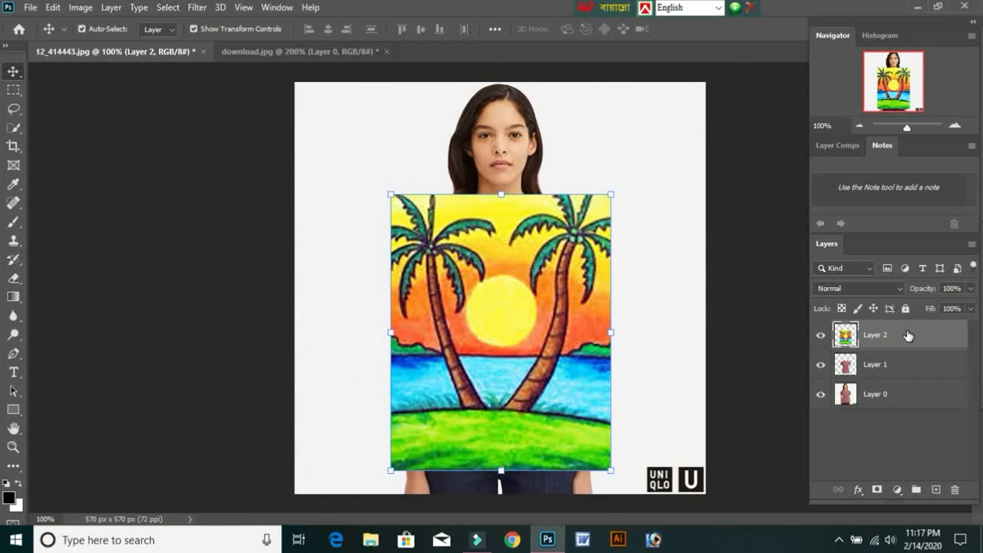
right_click(908, 336)
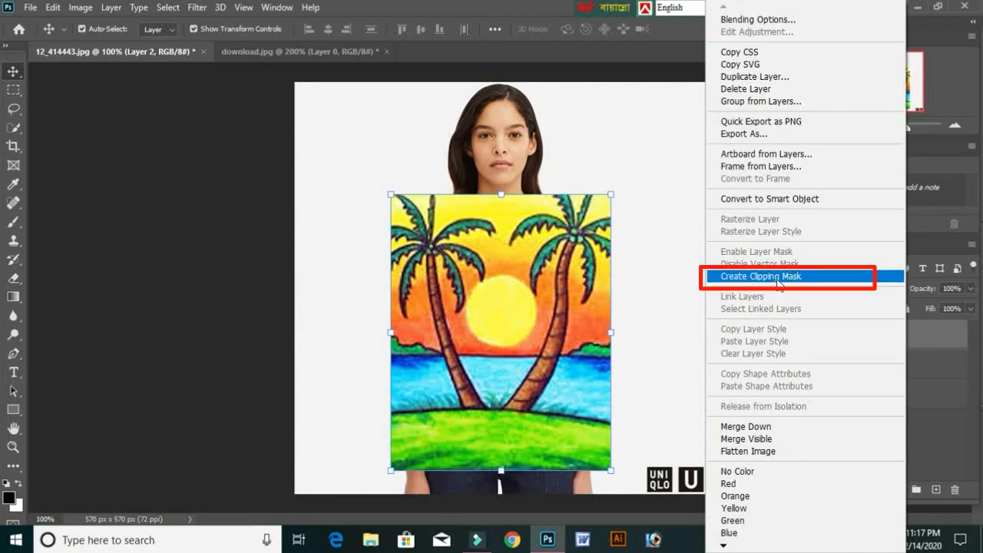
left_click(791, 283)
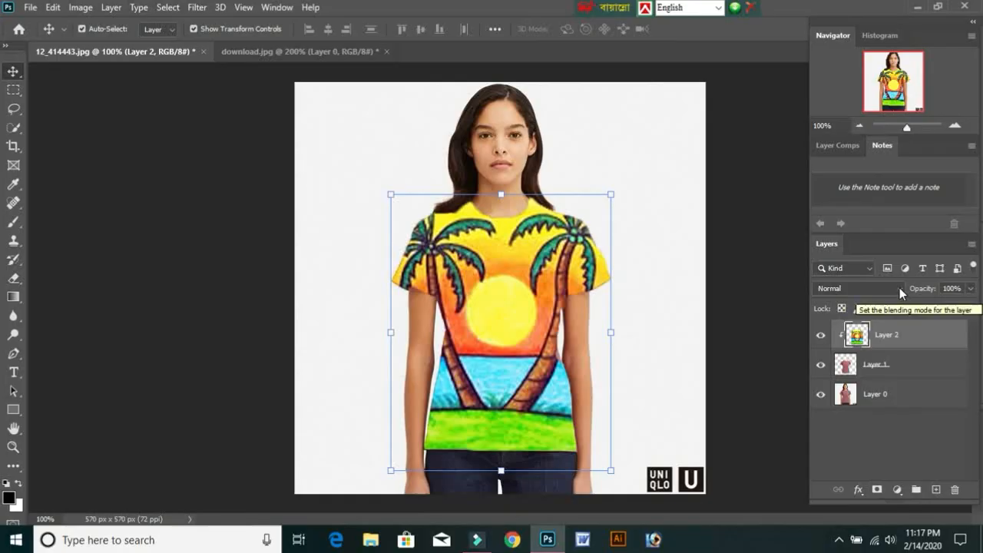
Preview the Multiply blending mode on the clipped sunset artwork, and leave the mode list without applying it.
left_click(900, 287)
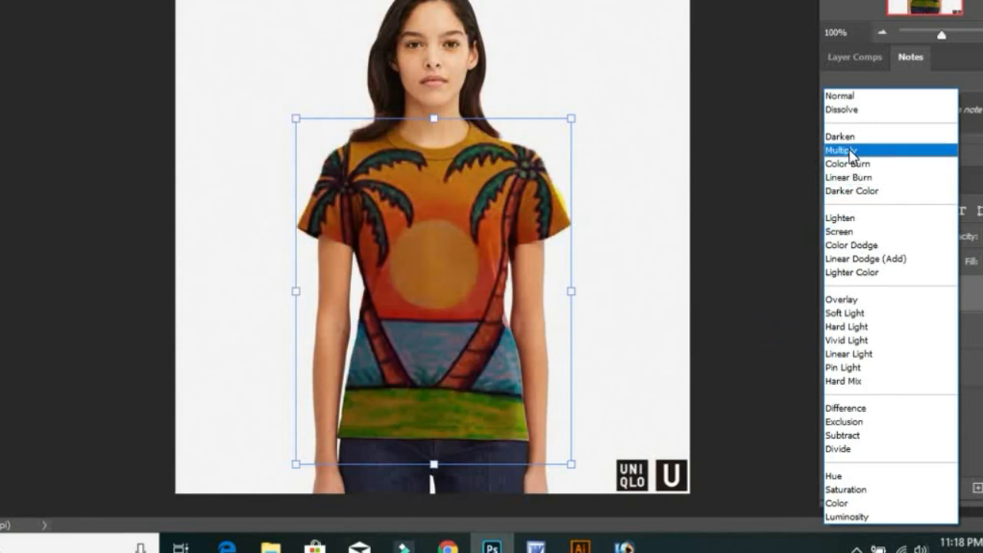
left_click(622, 44)
left_click(624, 44)
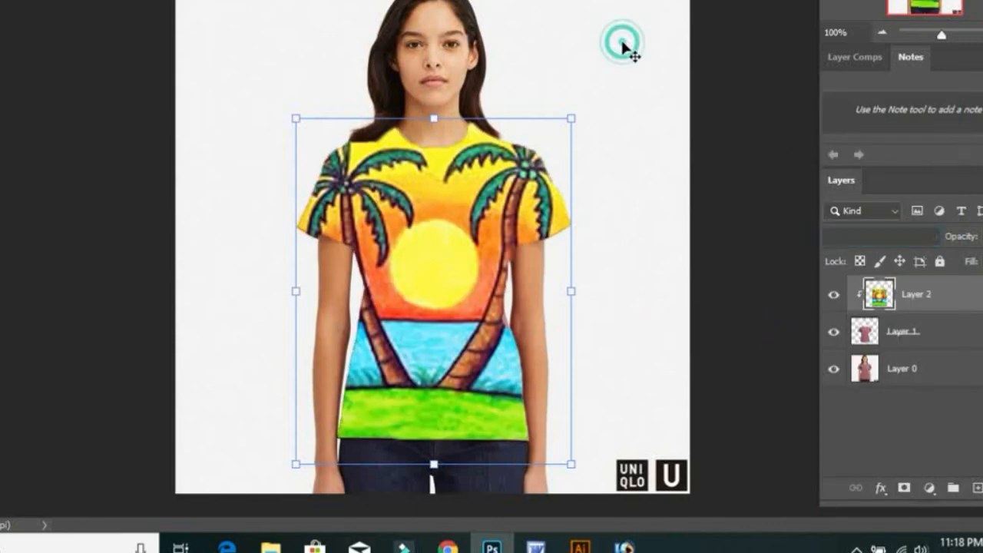